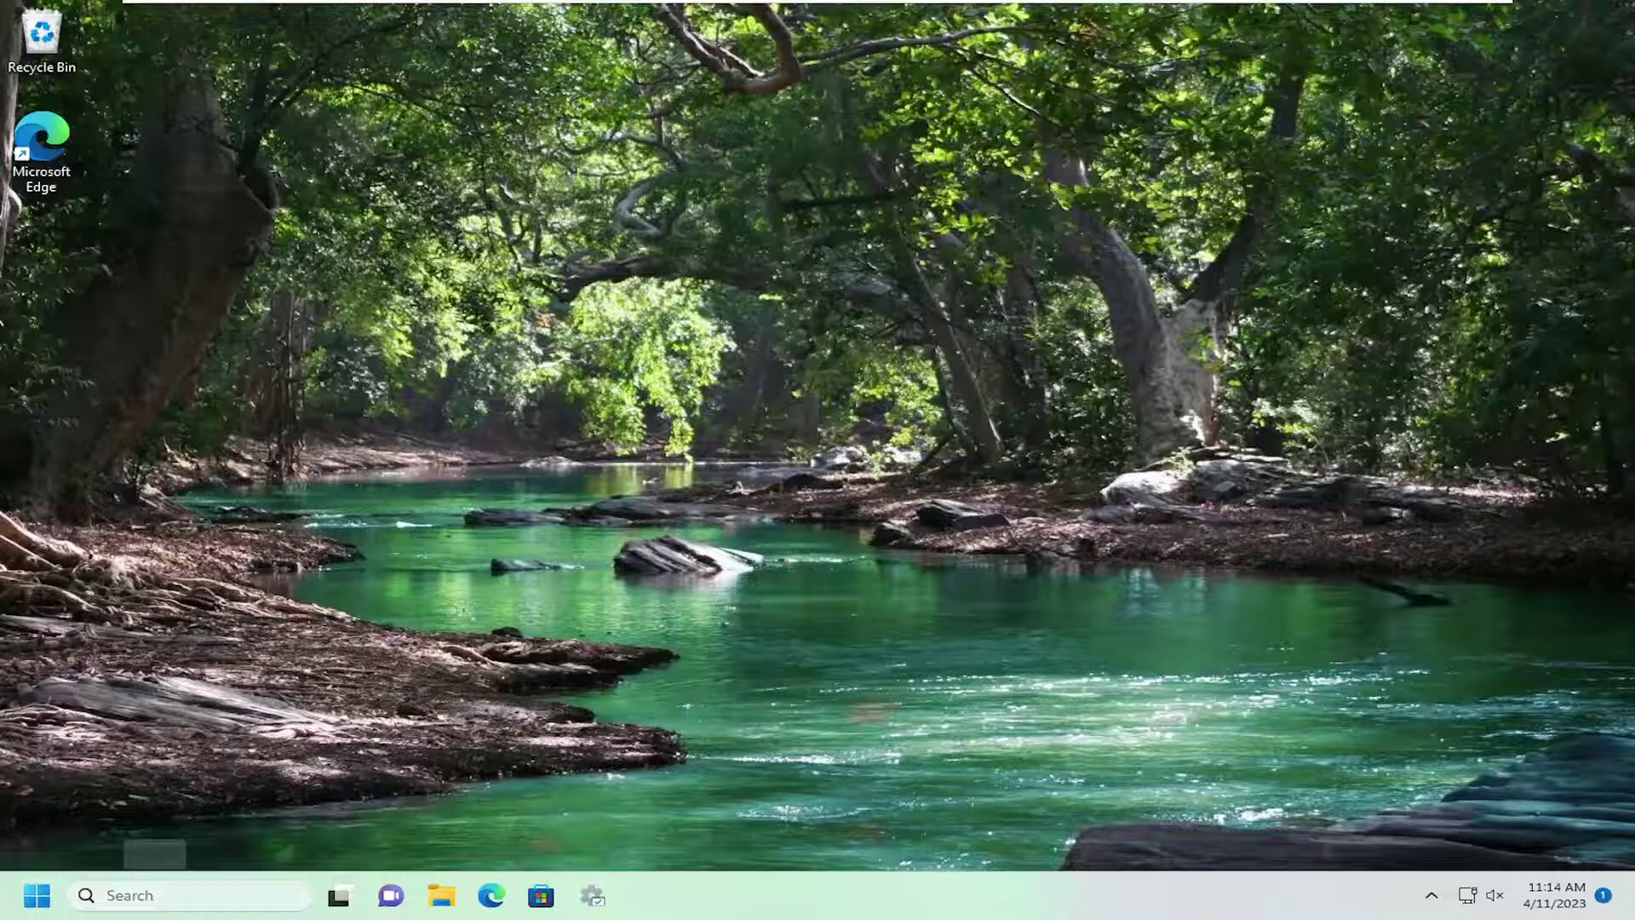
Launch the Settings app from the taskbar search results.
click(154, 894)
text(settings)
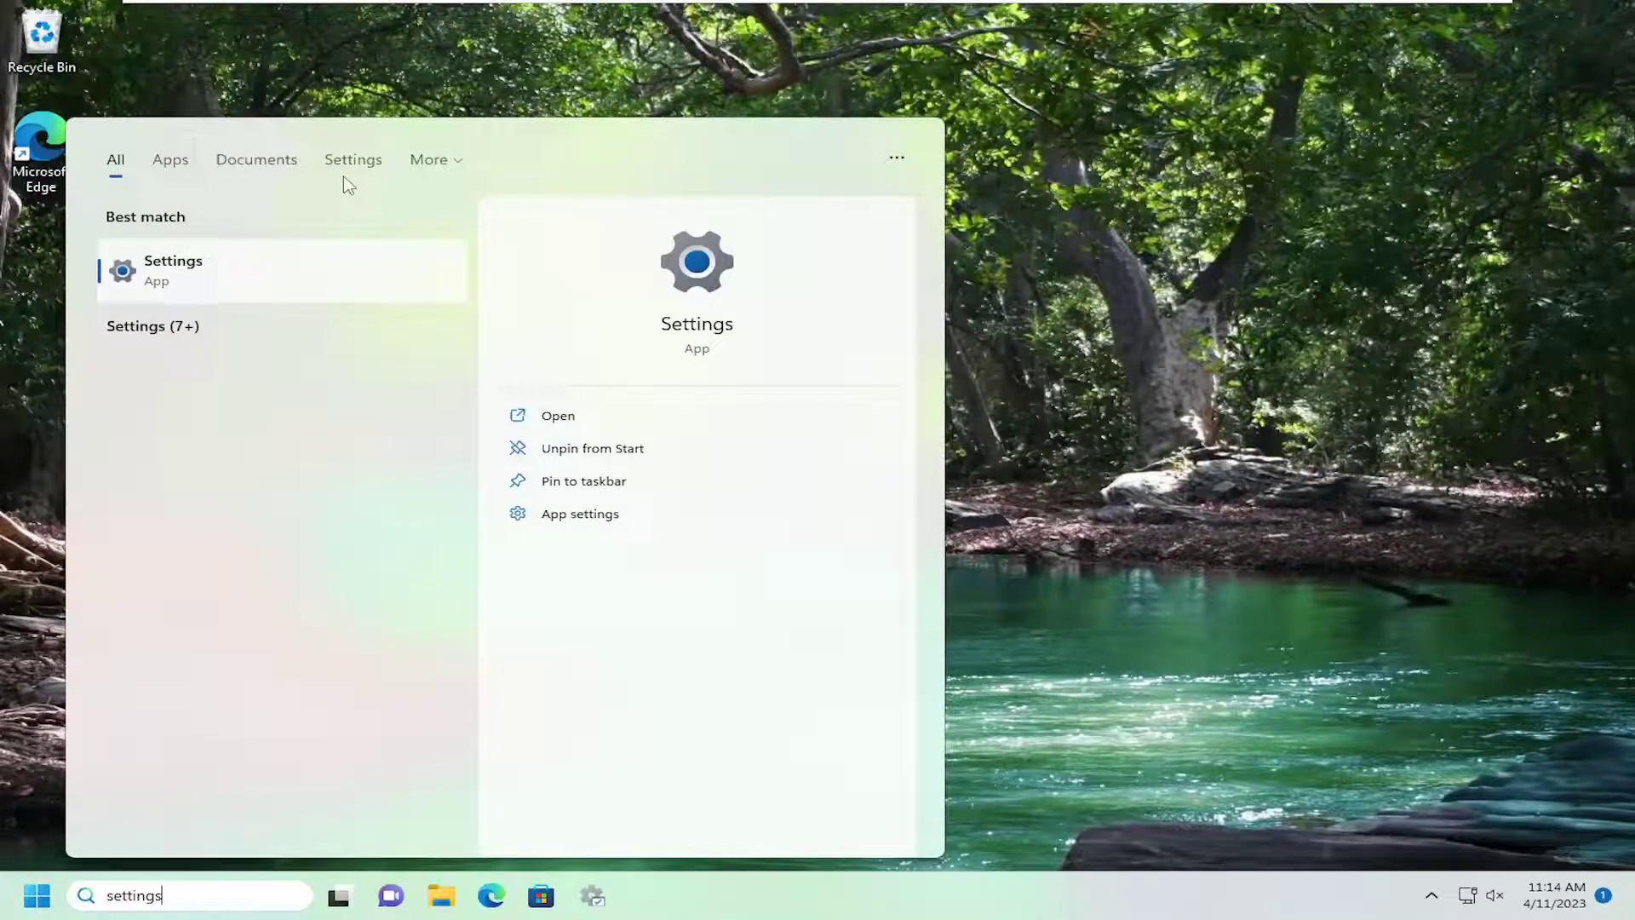
click(173, 268)
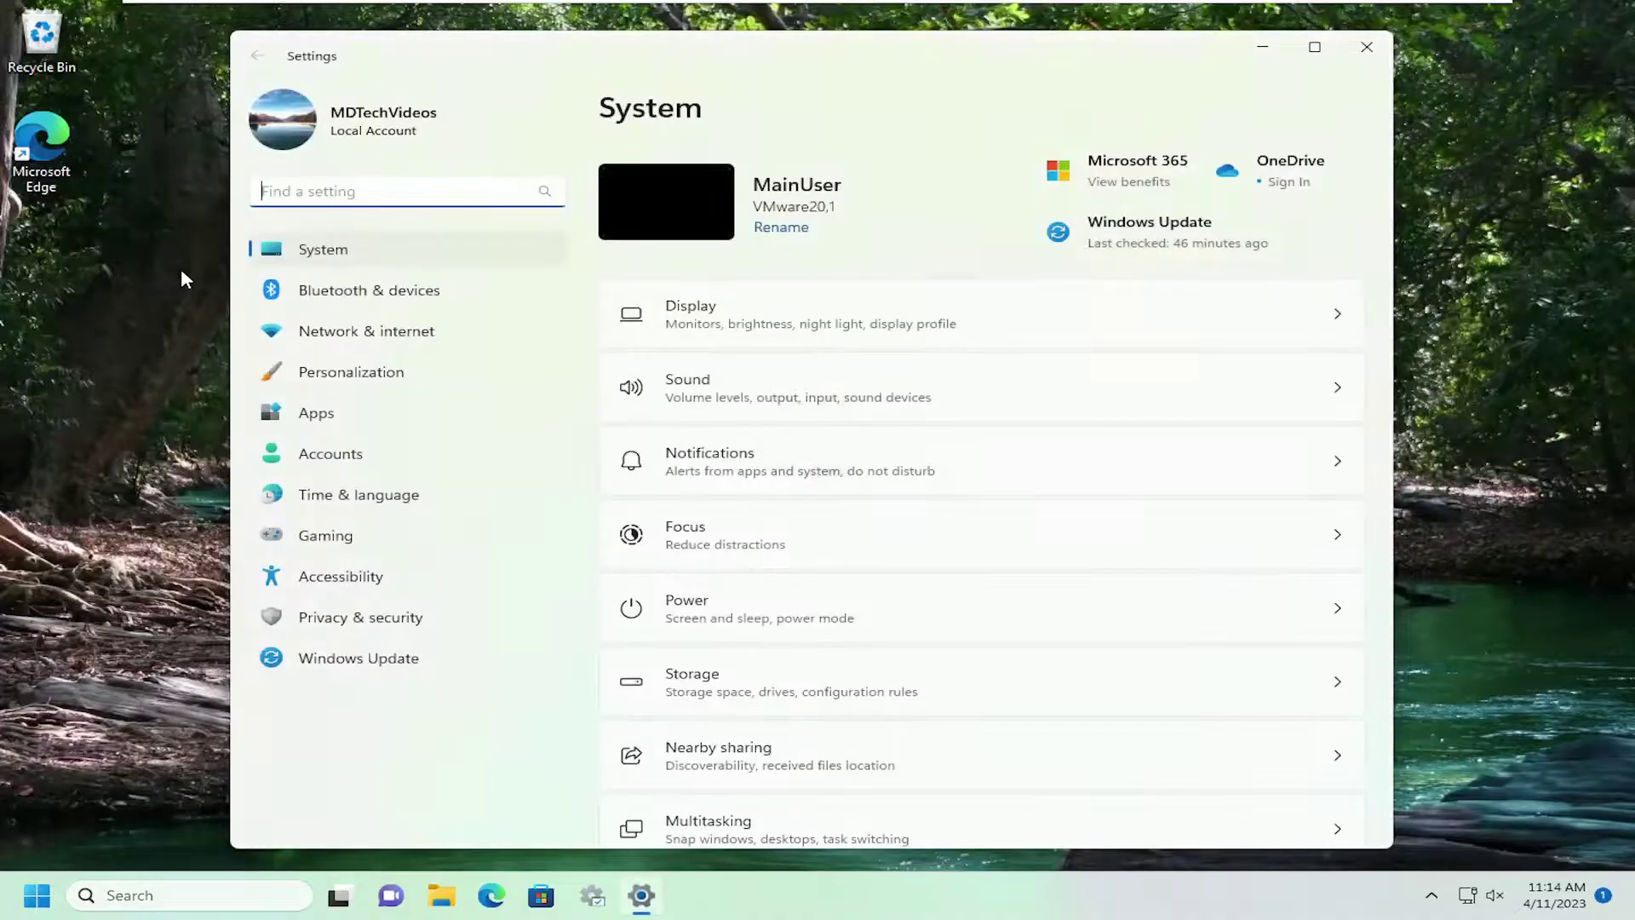
Go to Apps > Installed apps in Settings.
click(315, 412)
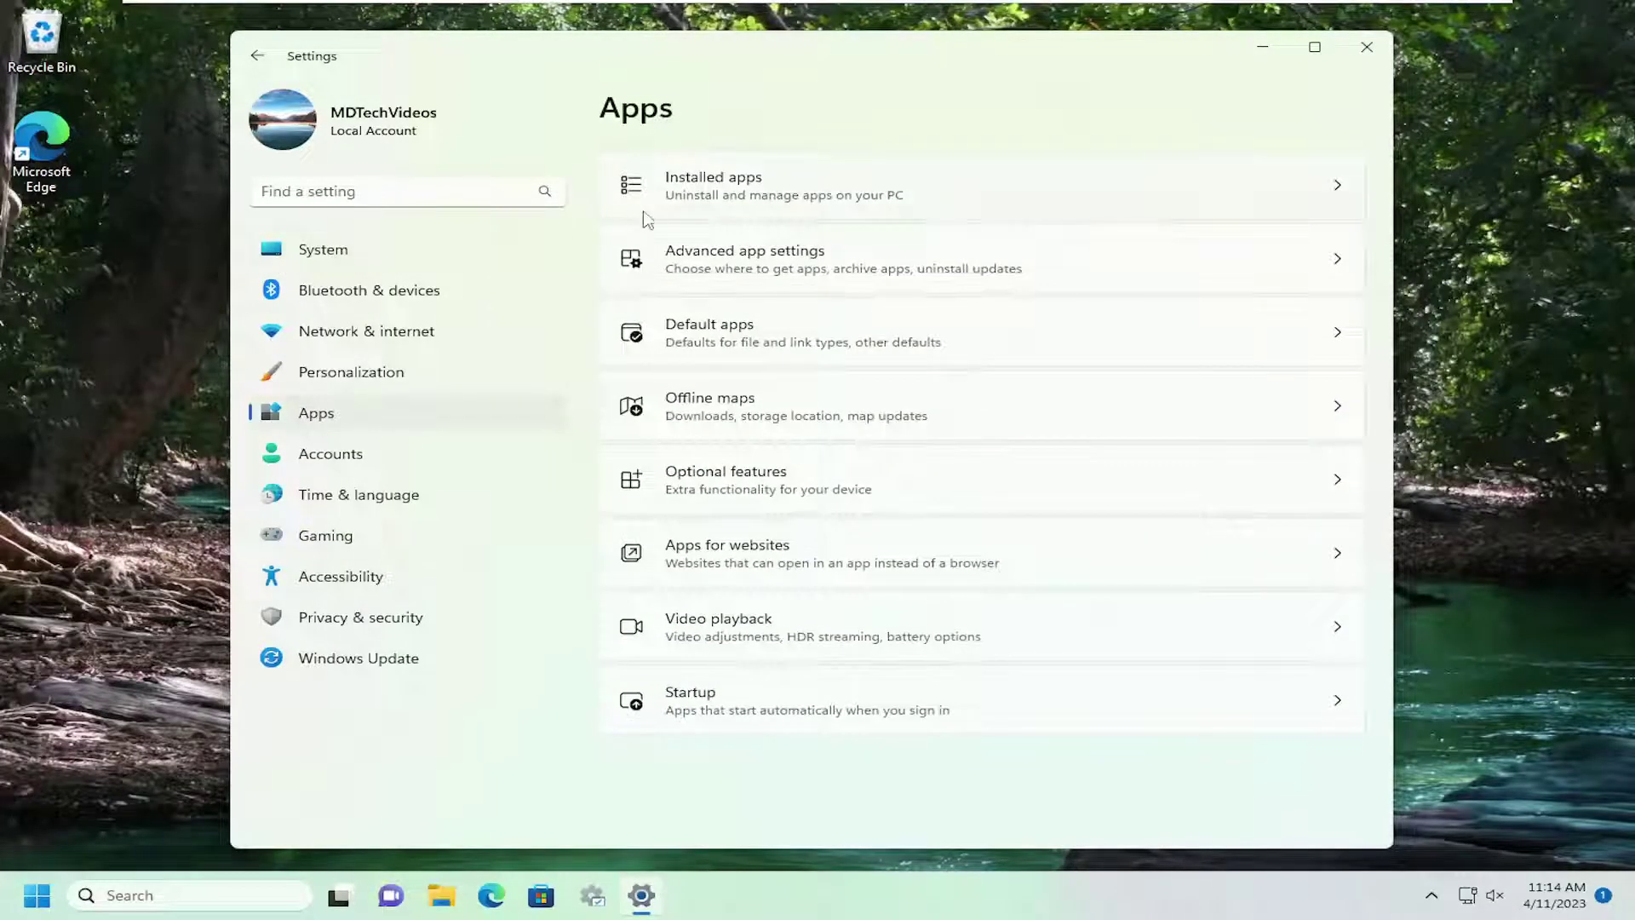
click(751, 195)
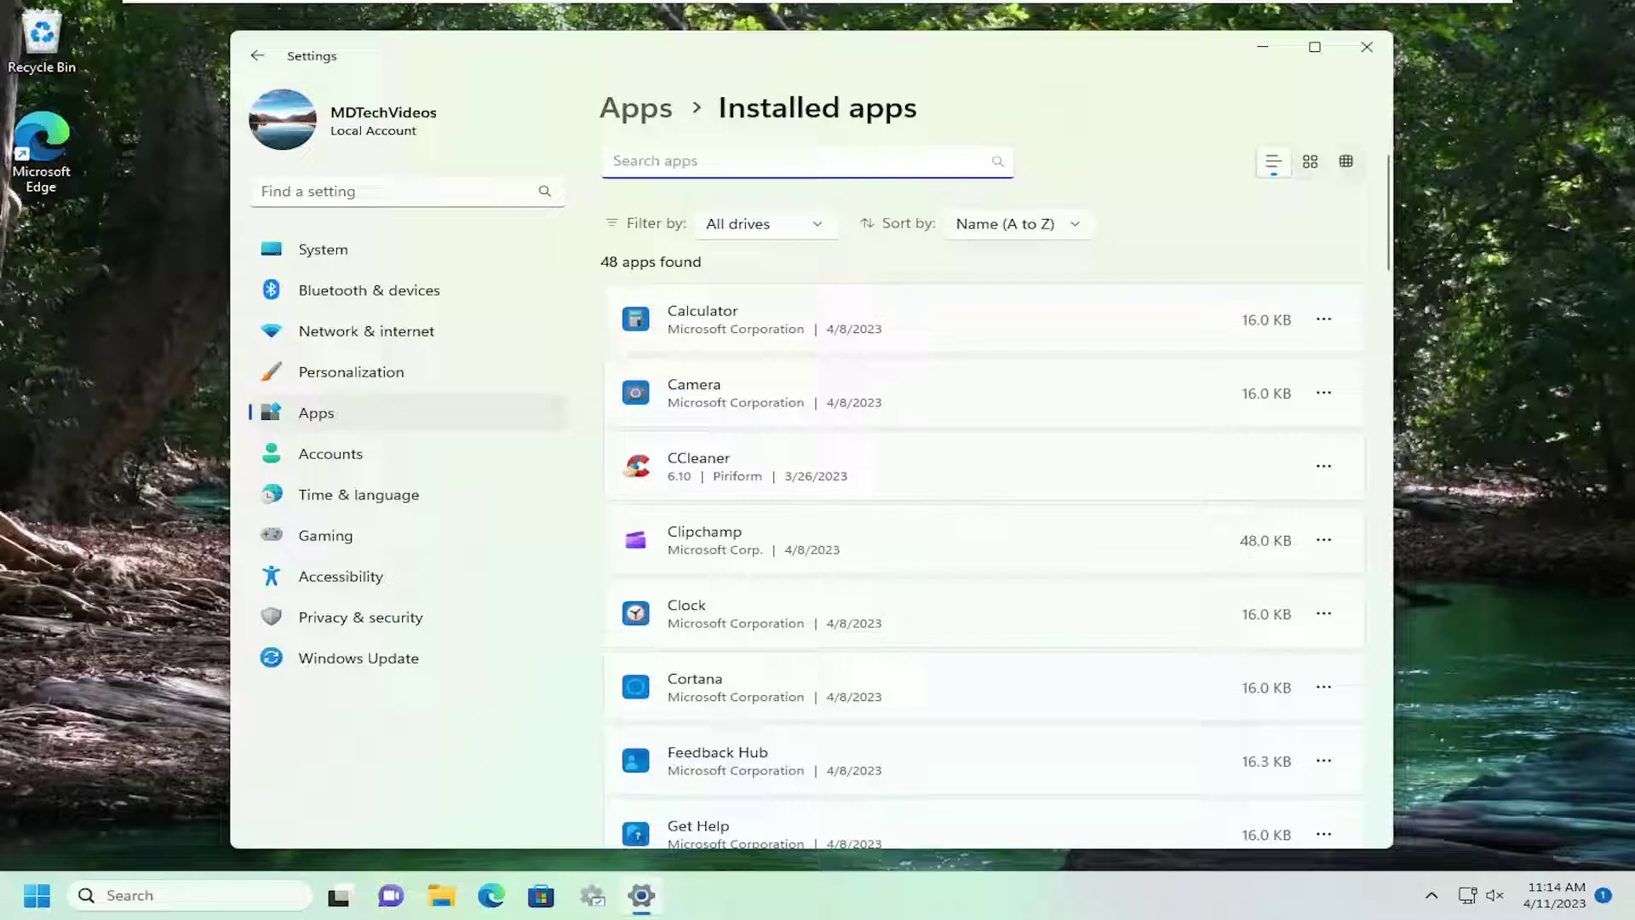
text(windows )
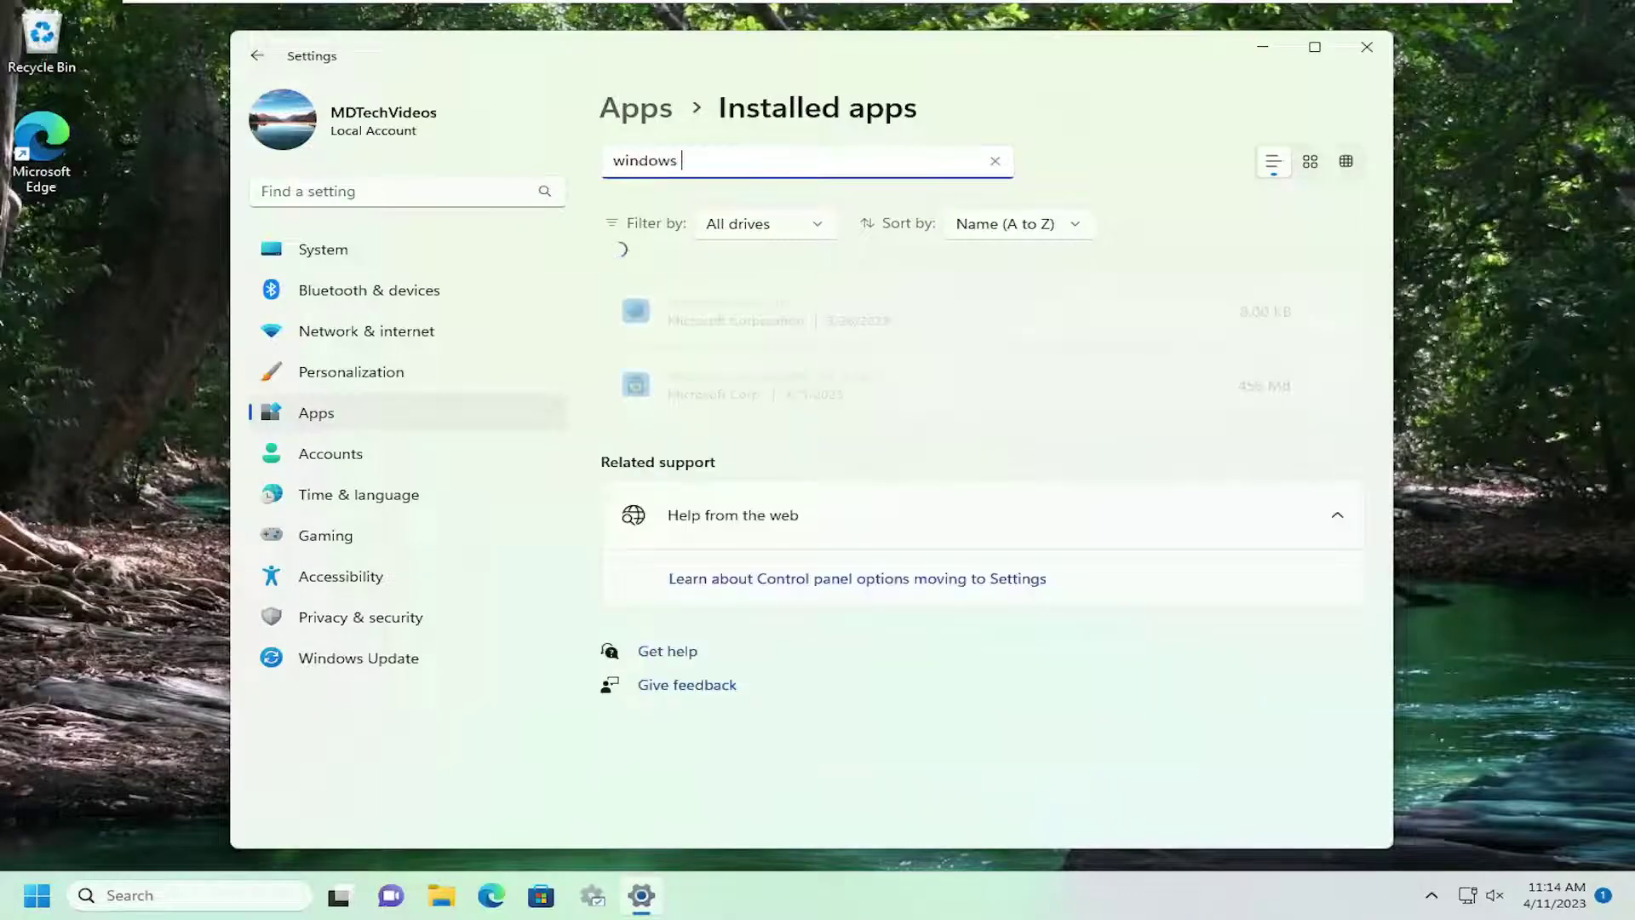
text(sub)
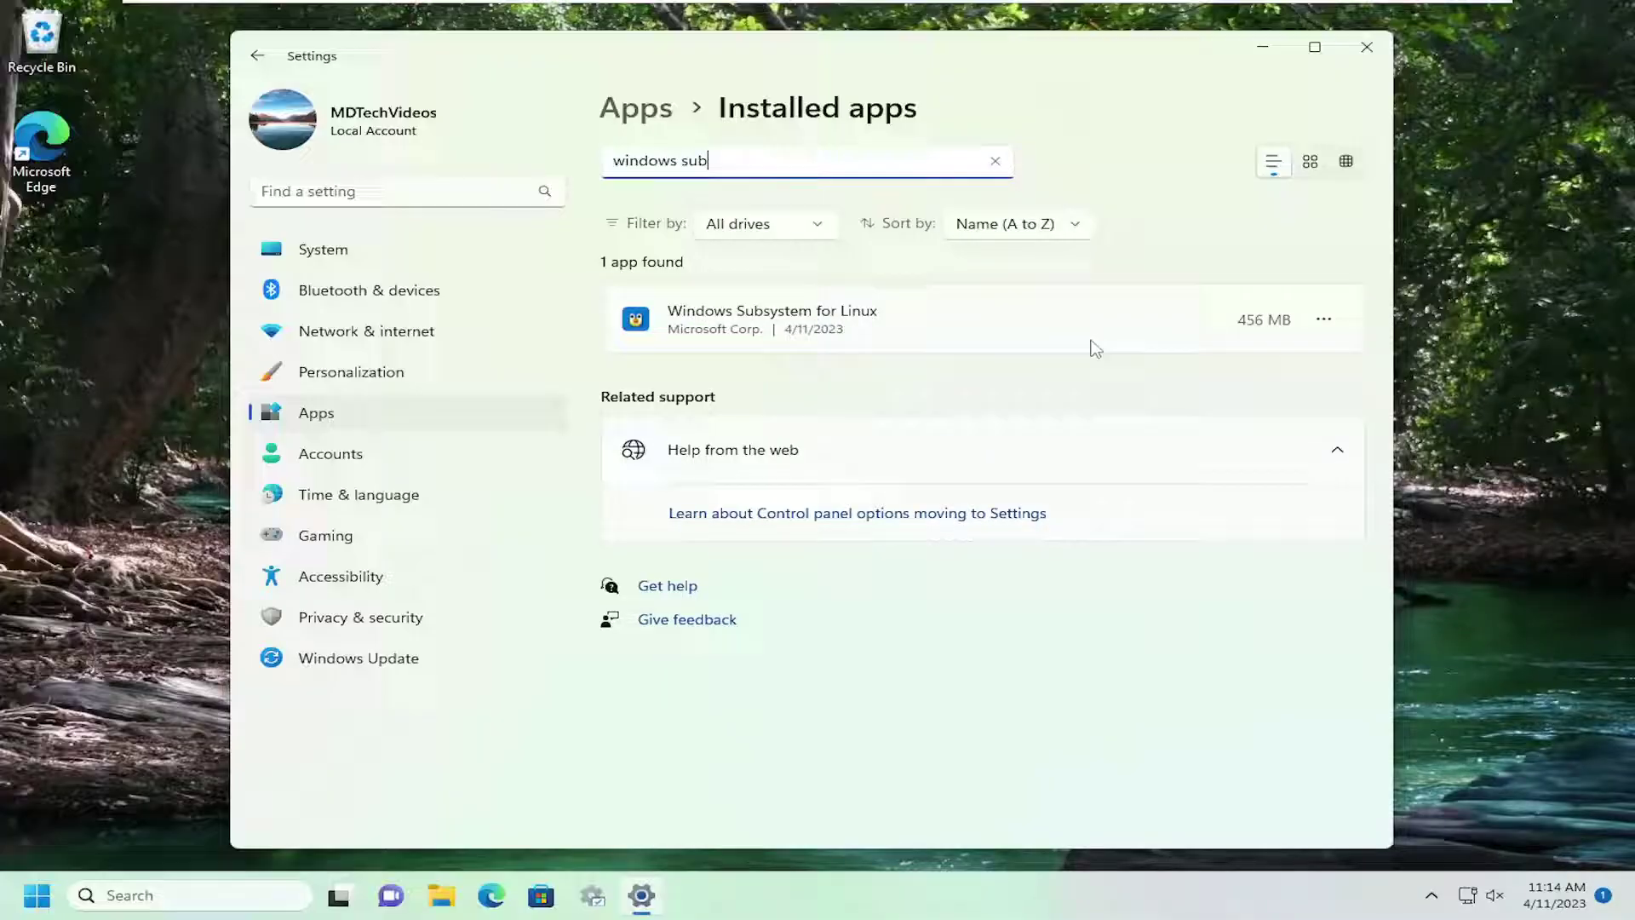
Open Advanced options for Windows Subsystem for Linux from its row menu.
click(1324, 319)
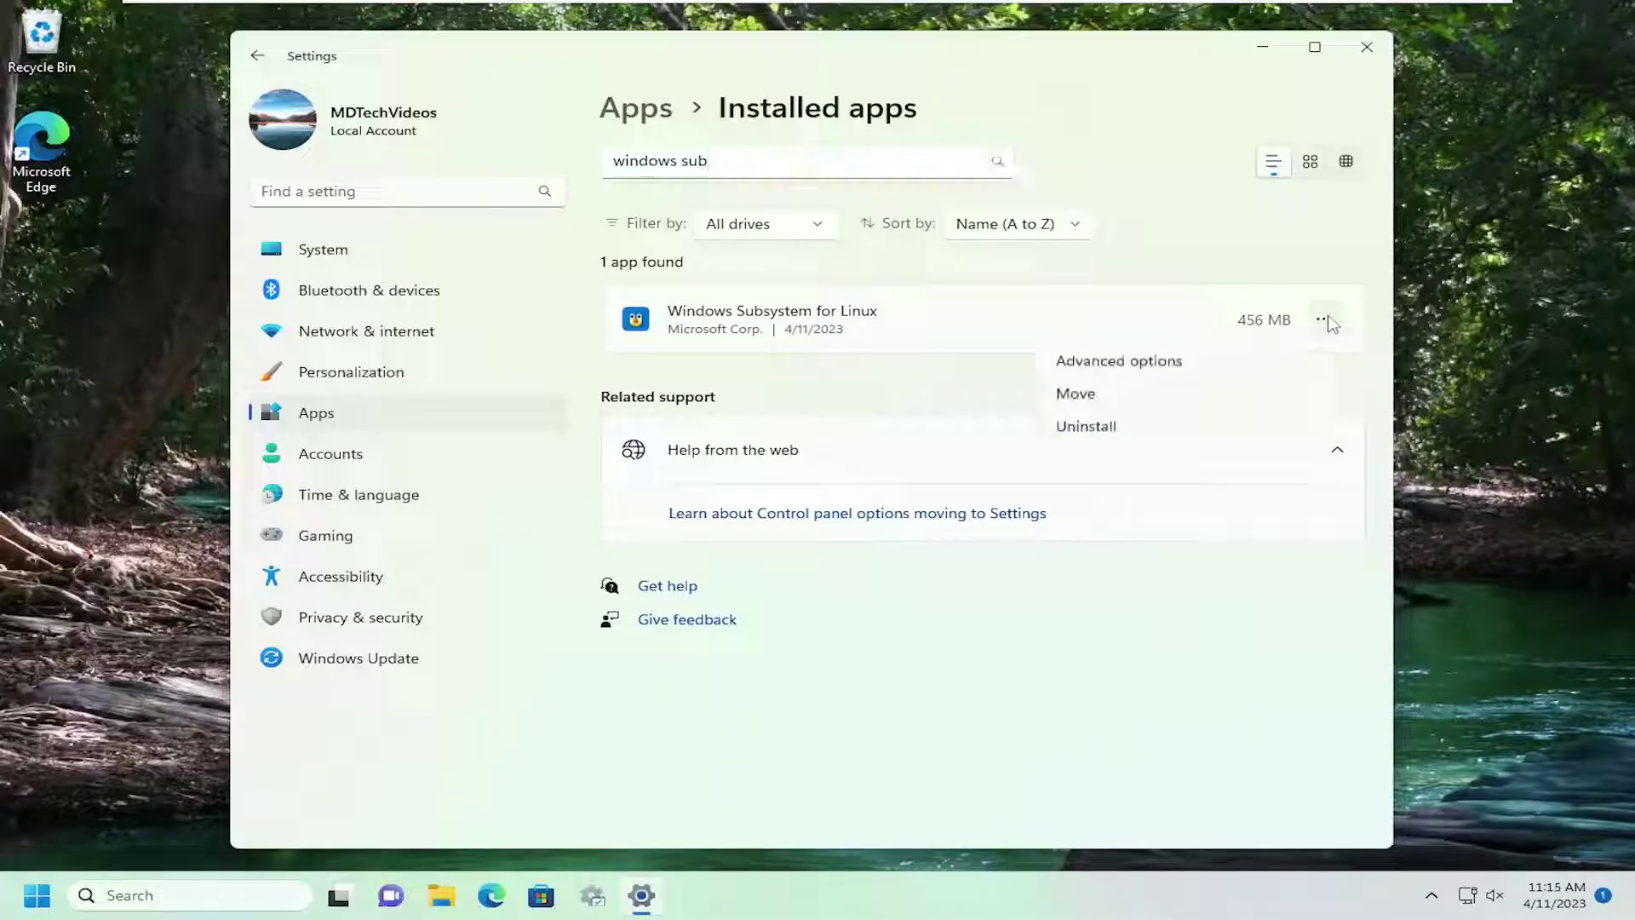
click(1124, 368)
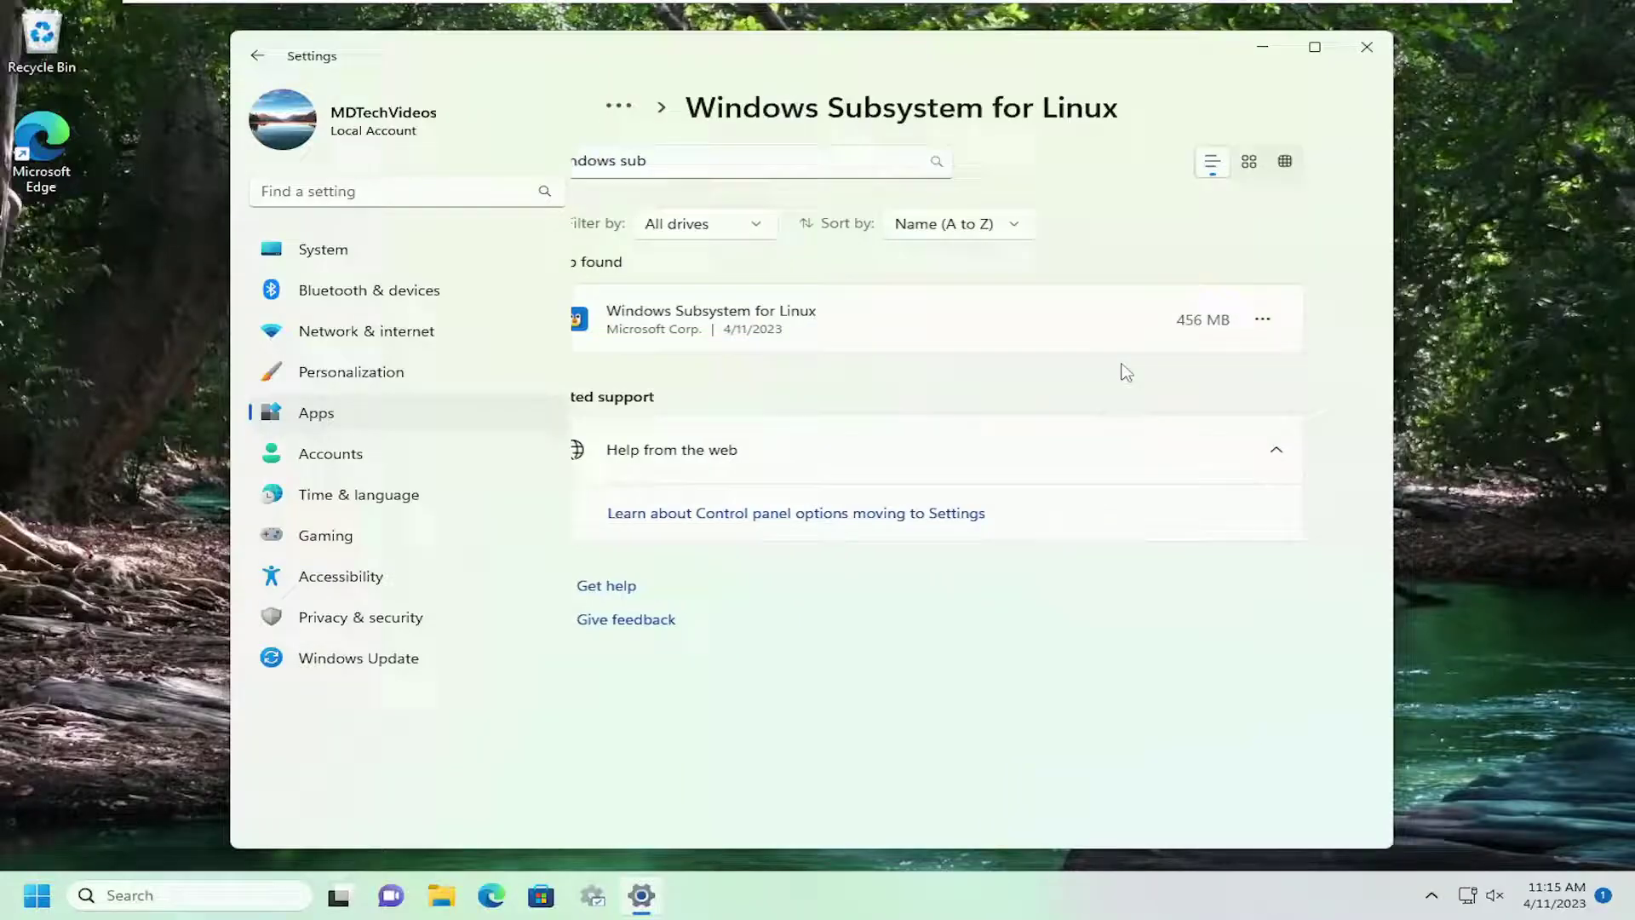
scroll(747, 419, down, 4)
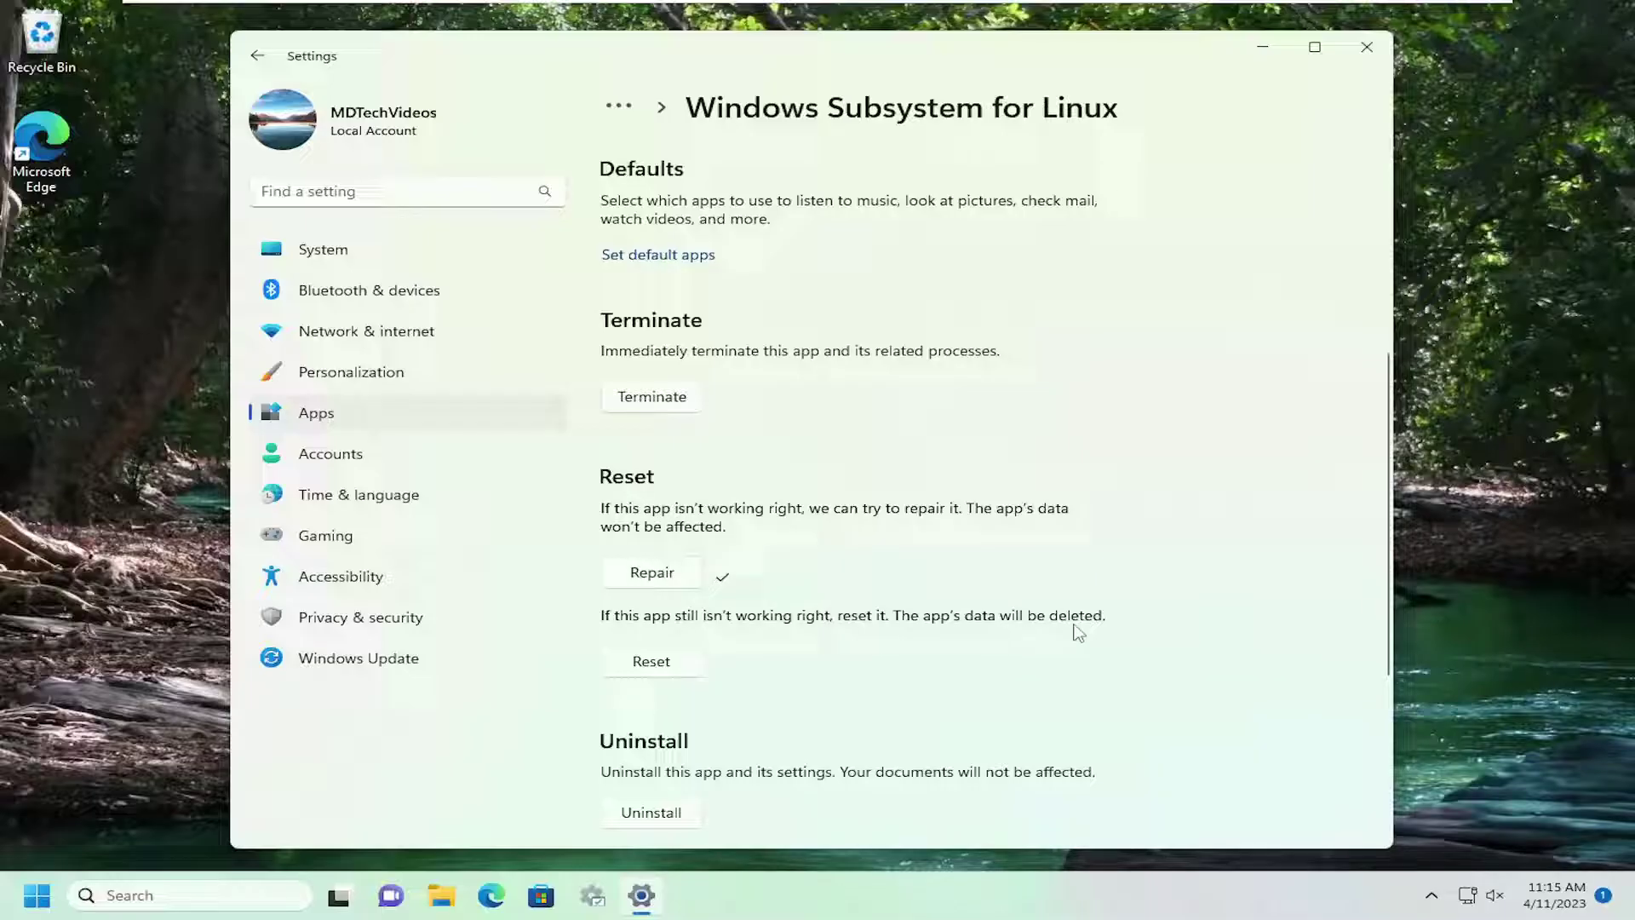
Reset Windows Subsystem for Linux, confirming deletion of its app data.
click(655, 662)
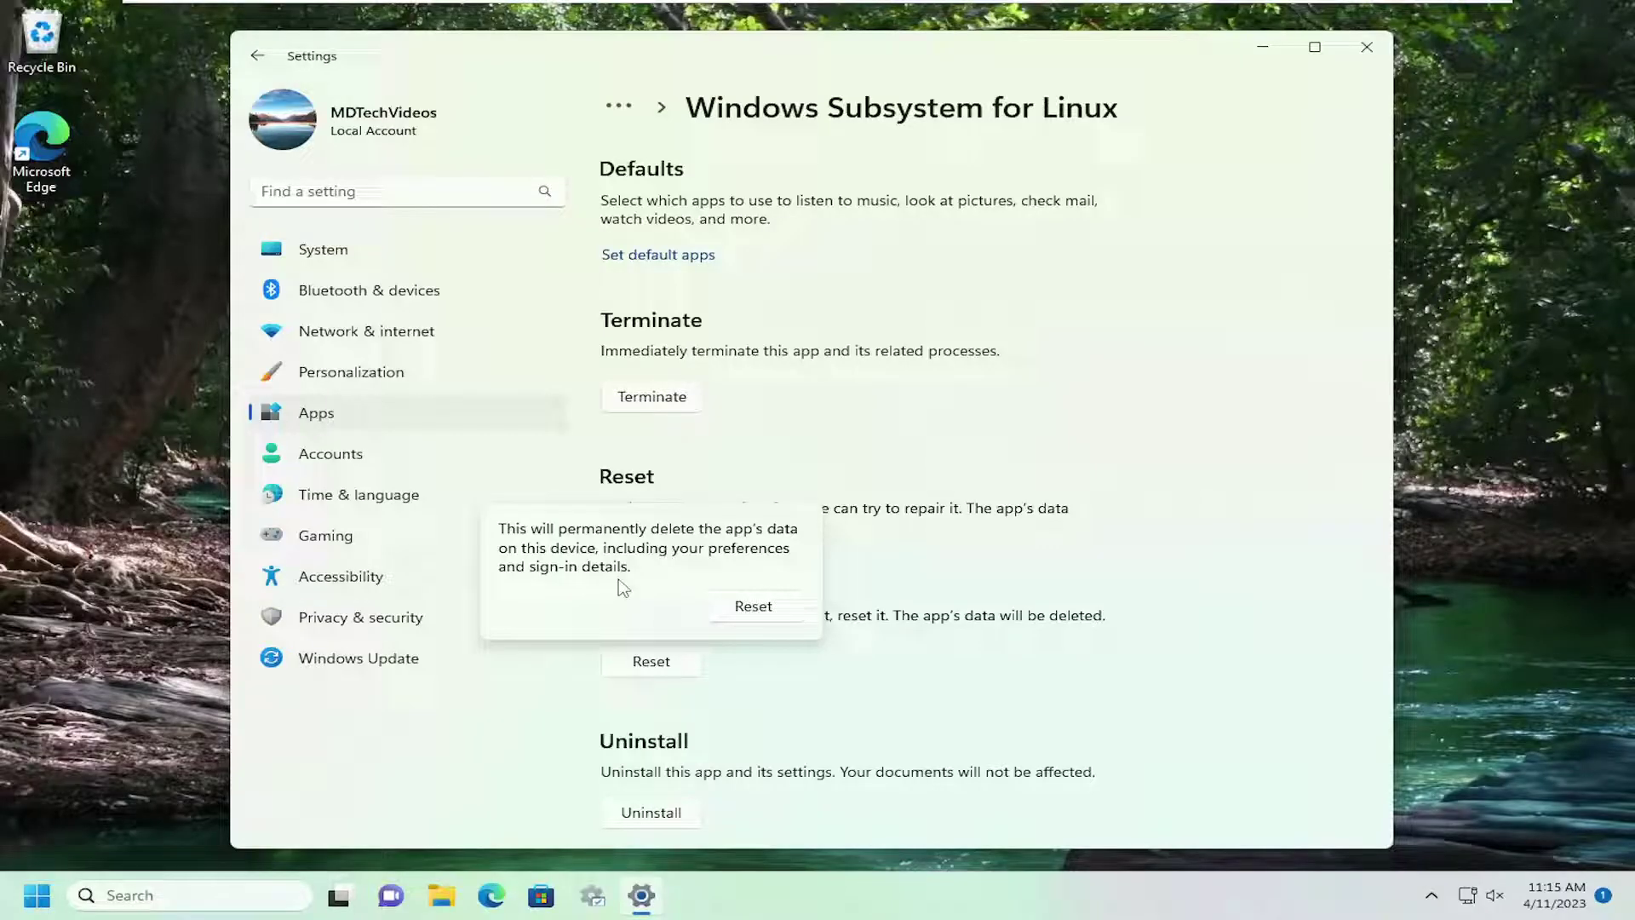
click(752, 605)
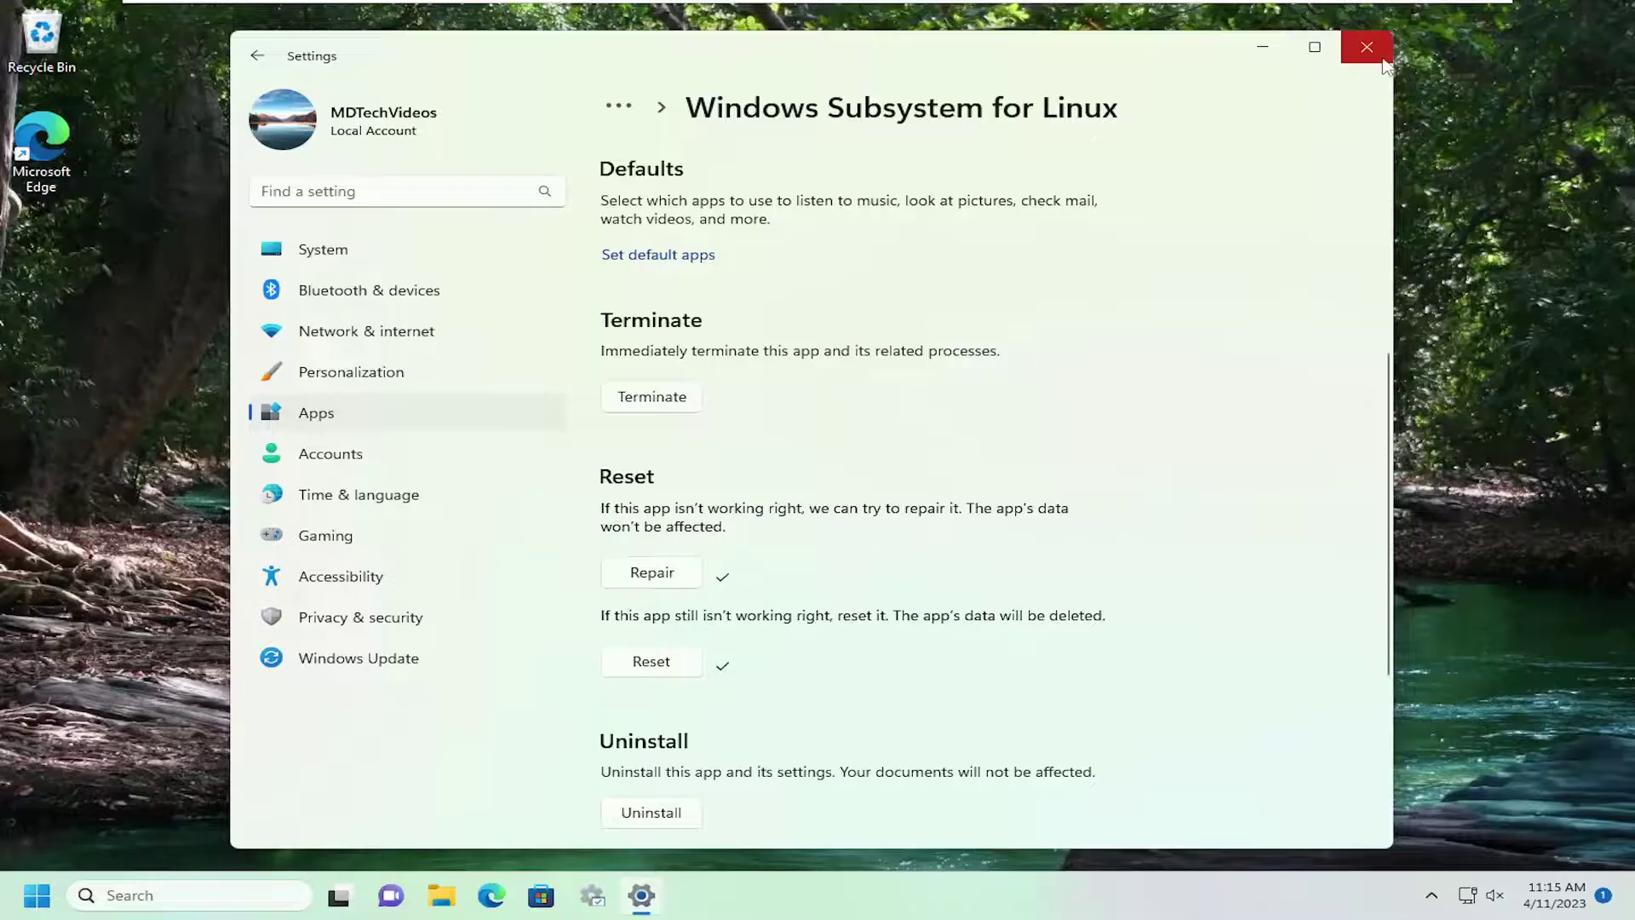
Close Settings and open the Start button's quick-link menu.
click(1366, 47)
right_click(35, 895)
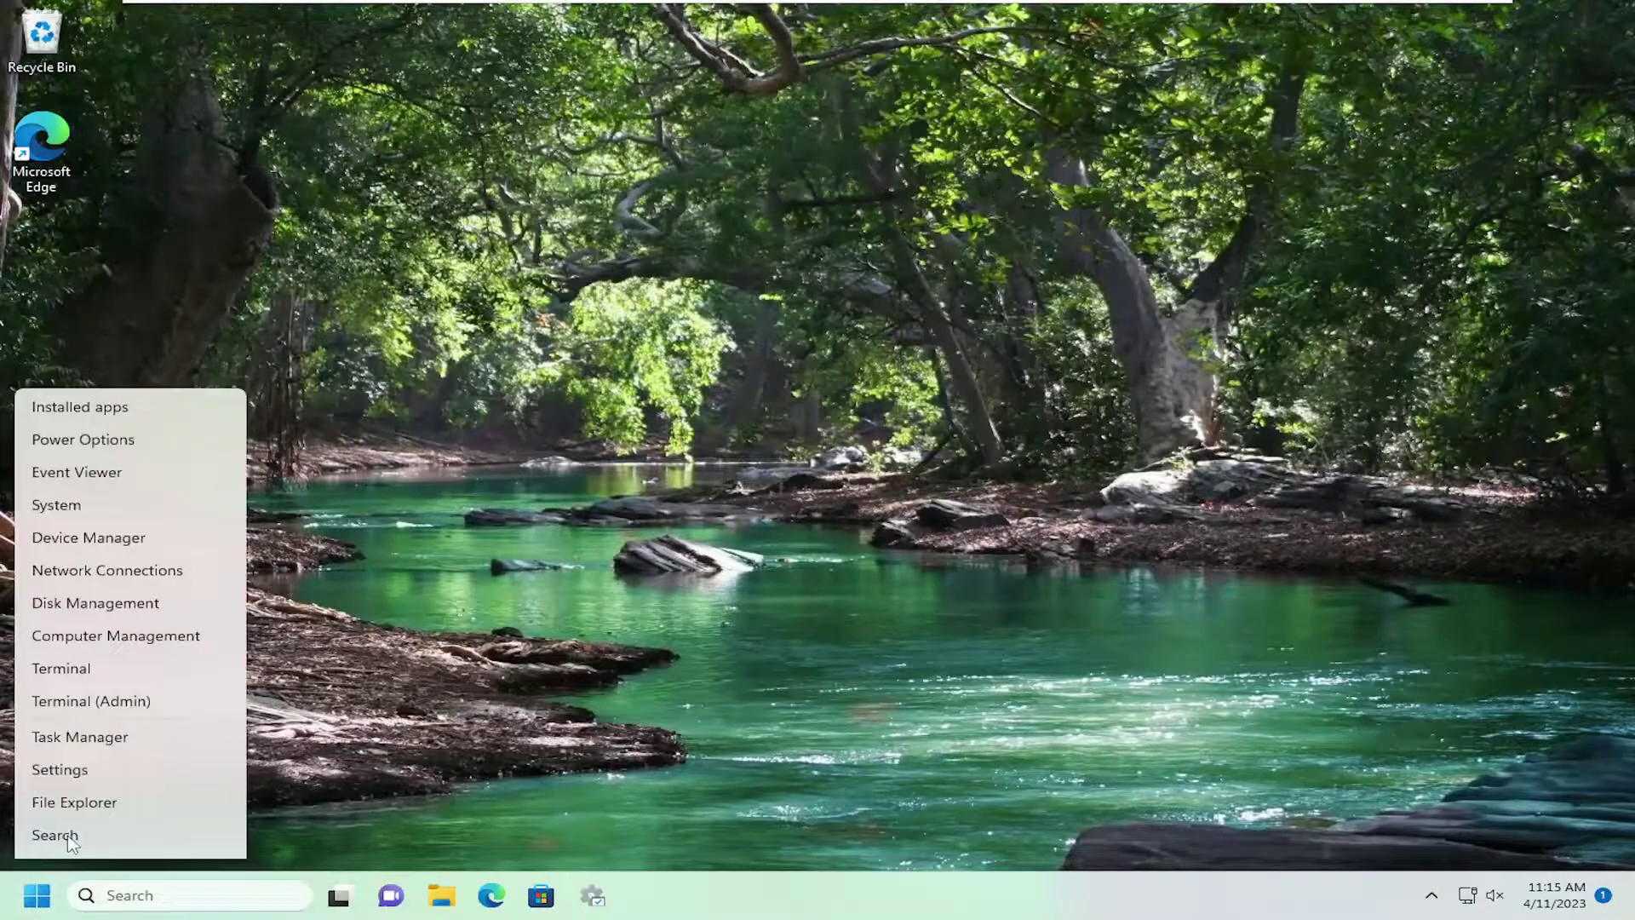